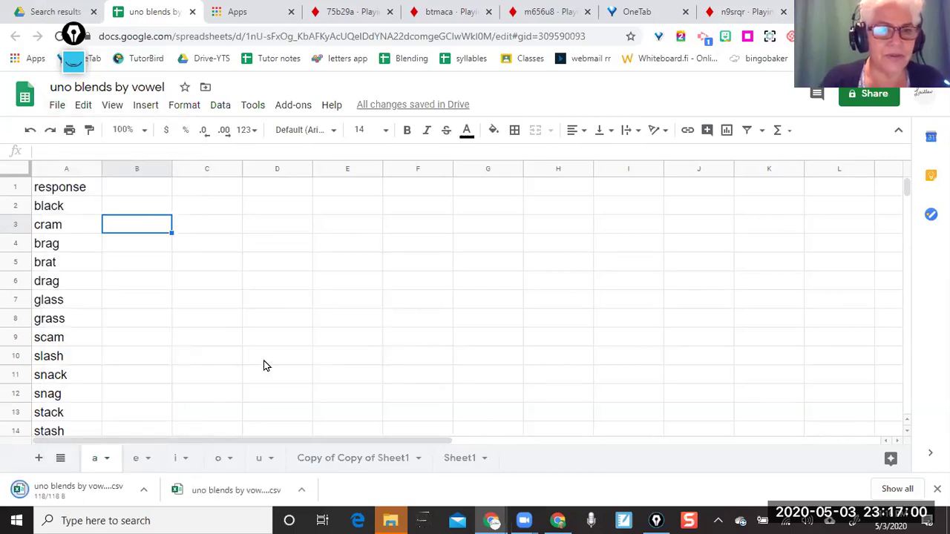
# Open the Add/Remove Cards editor for the board's existing 499-card deck
pyautogui.click(768, 12)
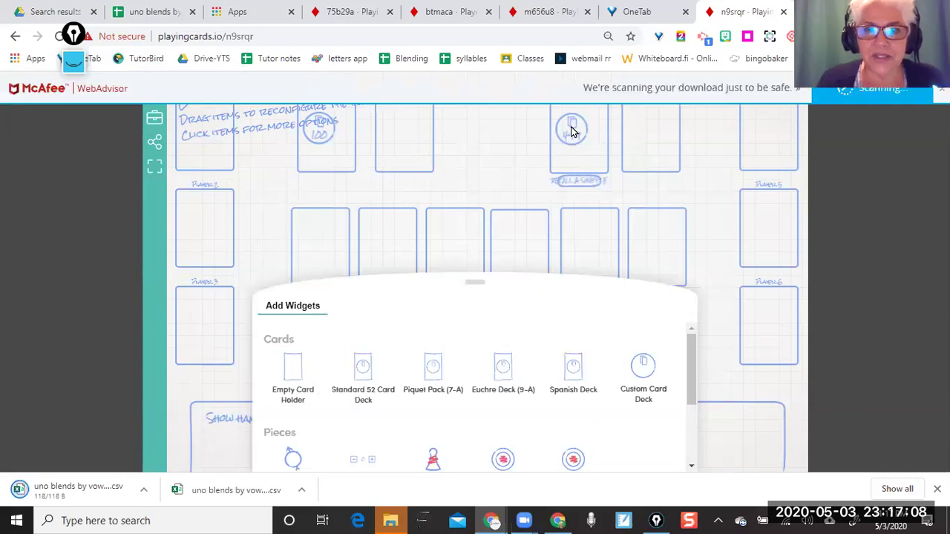
pyautogui.click(571, 132)
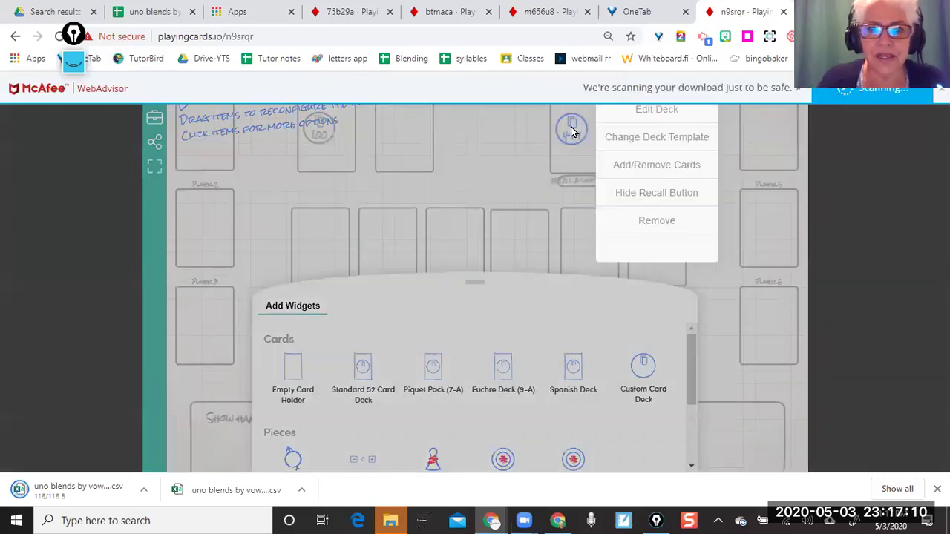
pyautogui.click(638, 169)
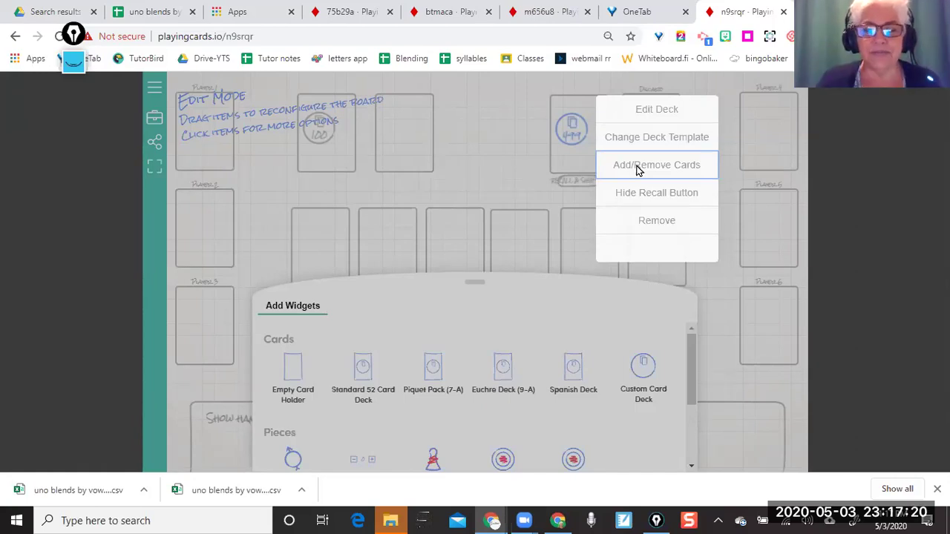
pyautogui.click(636, 170)
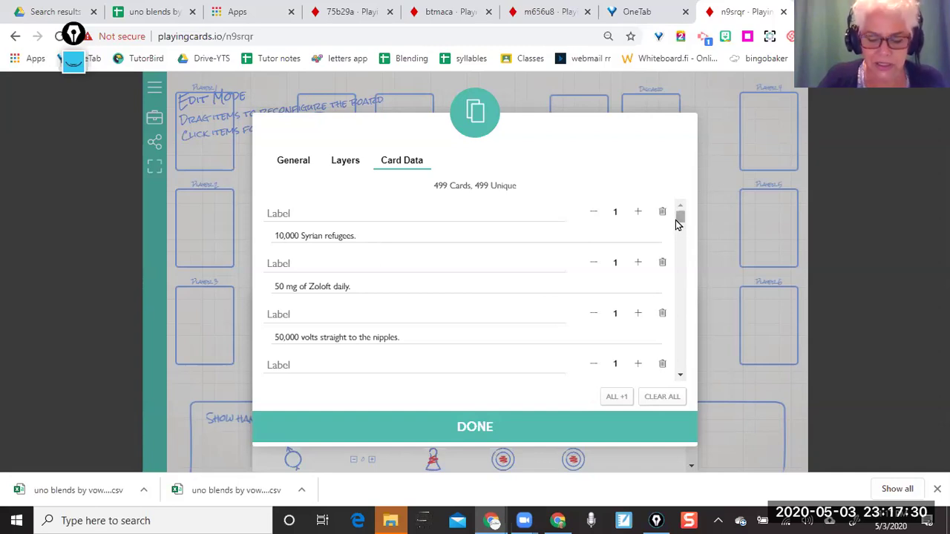
# Start a CSV import over the deck, accepting the warning that it overwrites all cards
pyautogui.moveTo(676, 220); pyautogui.dragTo(680, 385)
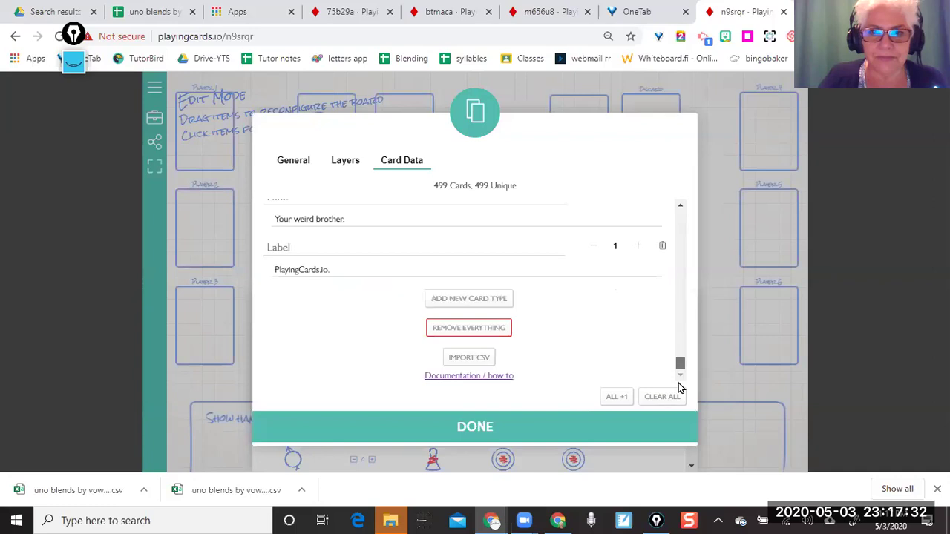
pyautogui.click(464, 359)
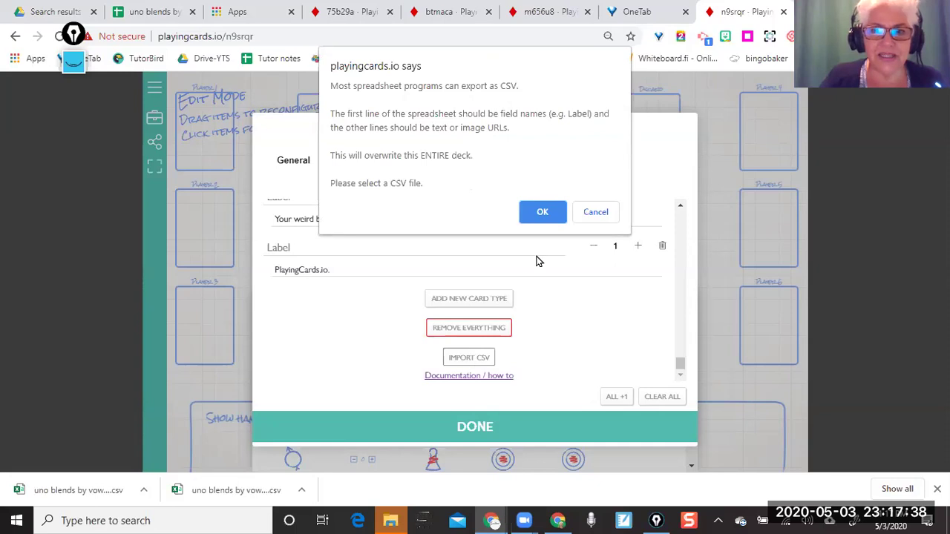
pyautogui.click(543, 212)
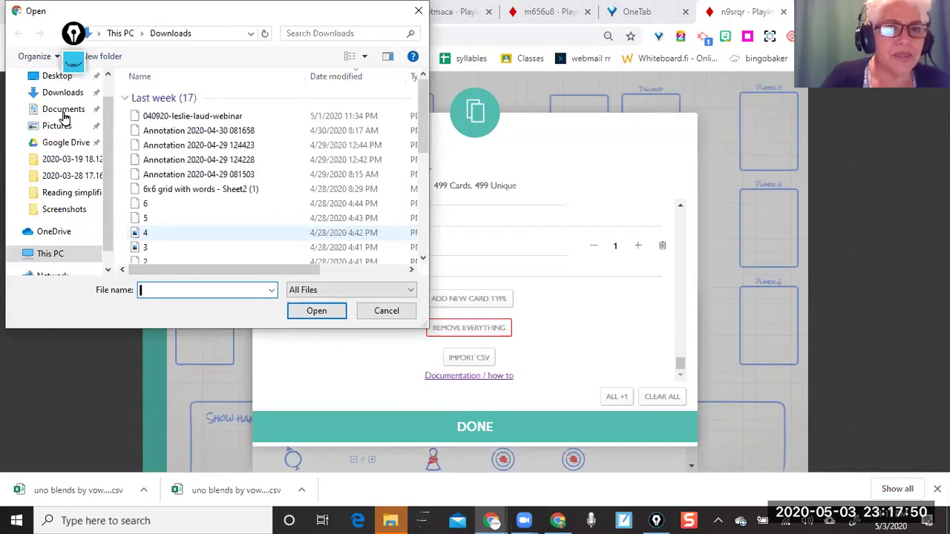
# Load the 'uno blends by vowel - a' CSV from Downloads into the deck
pyautogui.click(153, 120)
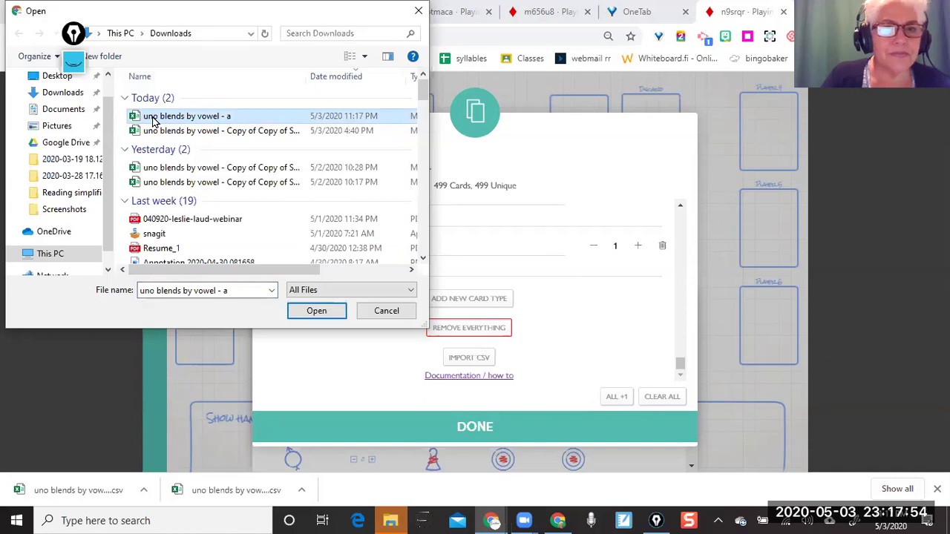
pyautogui.click(154, 121)
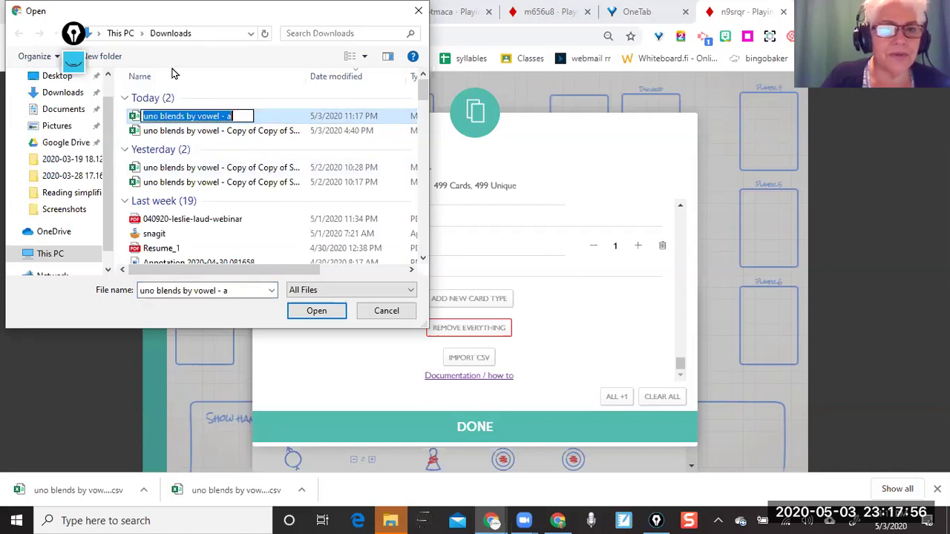
pyautogui.click(171, 116)
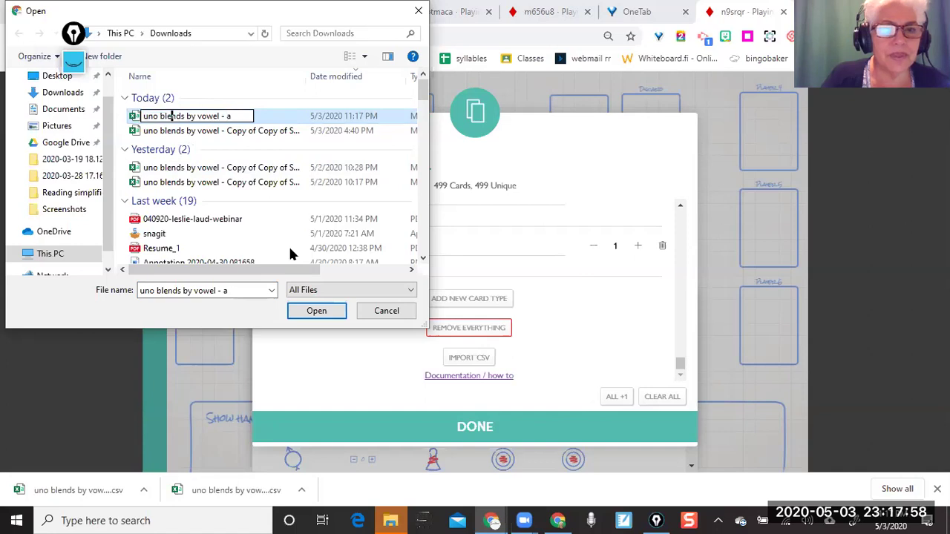
pyautogui.click(316, 312)
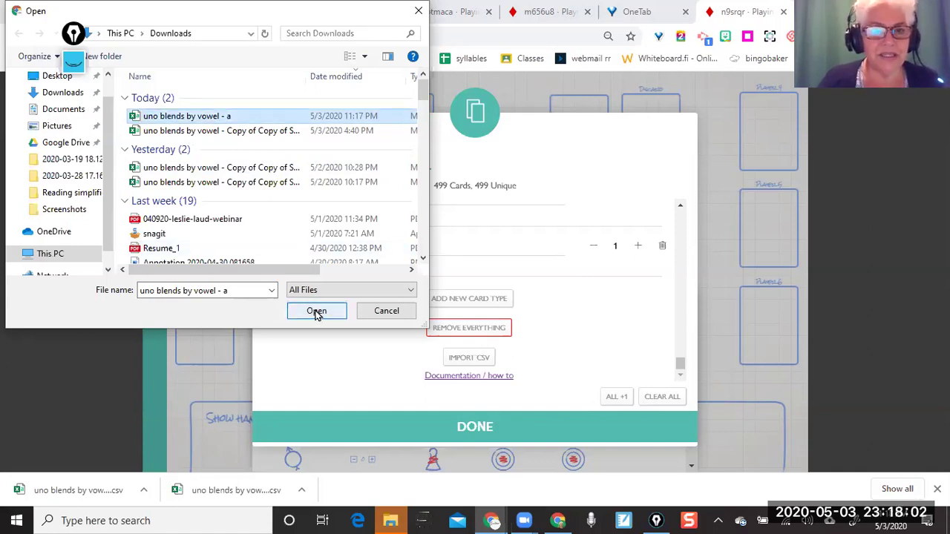
pyautogui.click(316, 311)
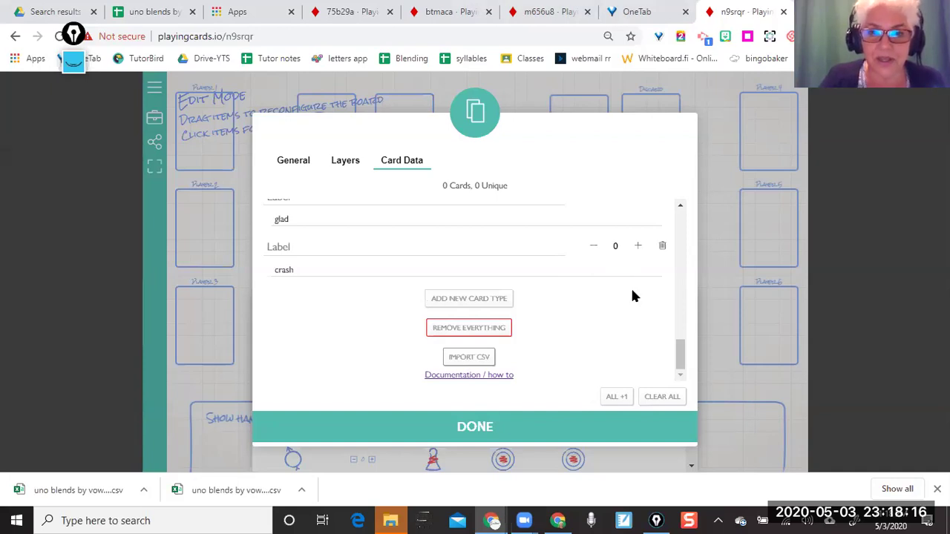
# Add one copy of each of the 17 blend words and close the card editor
pyautogui.click(616, 398)
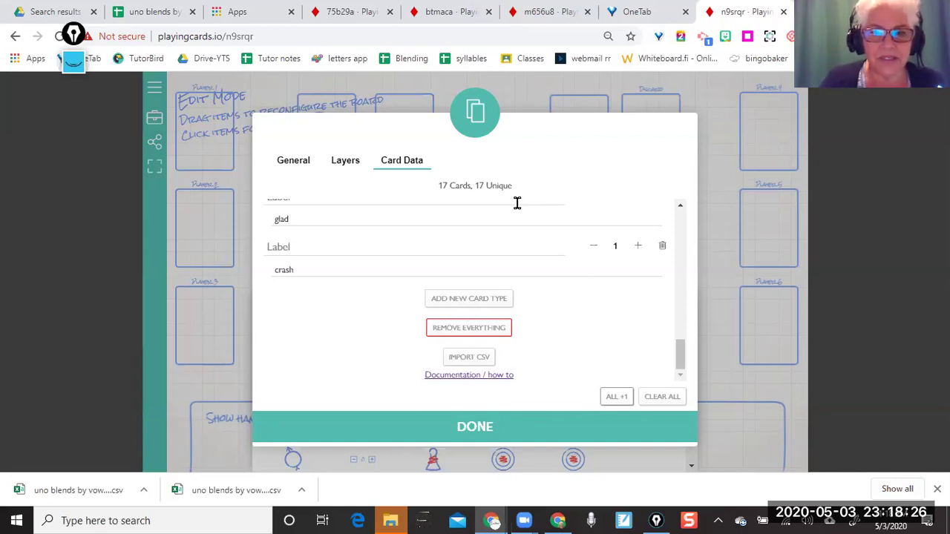
pyautogui.click(473, 428)
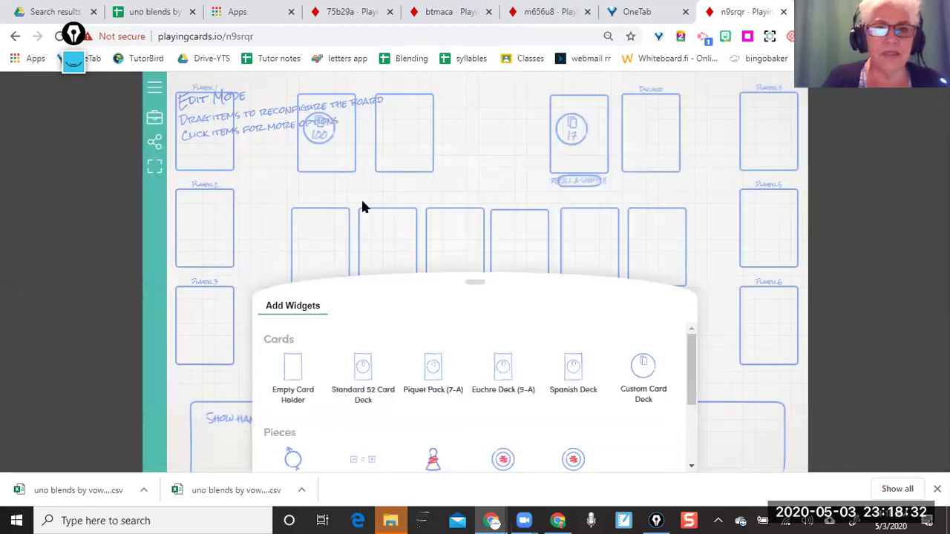
# Test-deal crash and glad onto Discard, recall all 17 cards, then re-enter edit mode
pyautogui.click(156, 123)
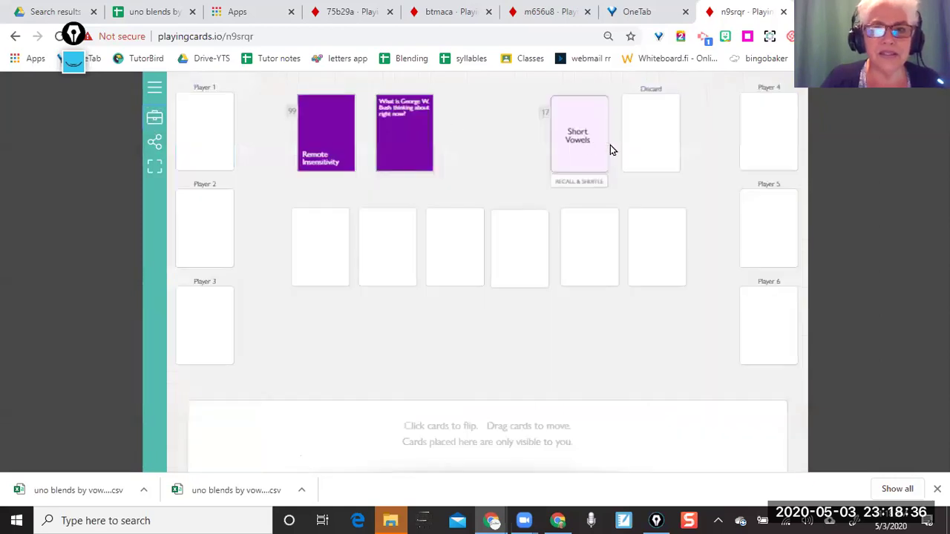
pyautogui.moveTo(585, 147); pyautogui.dragTo(653, 146)
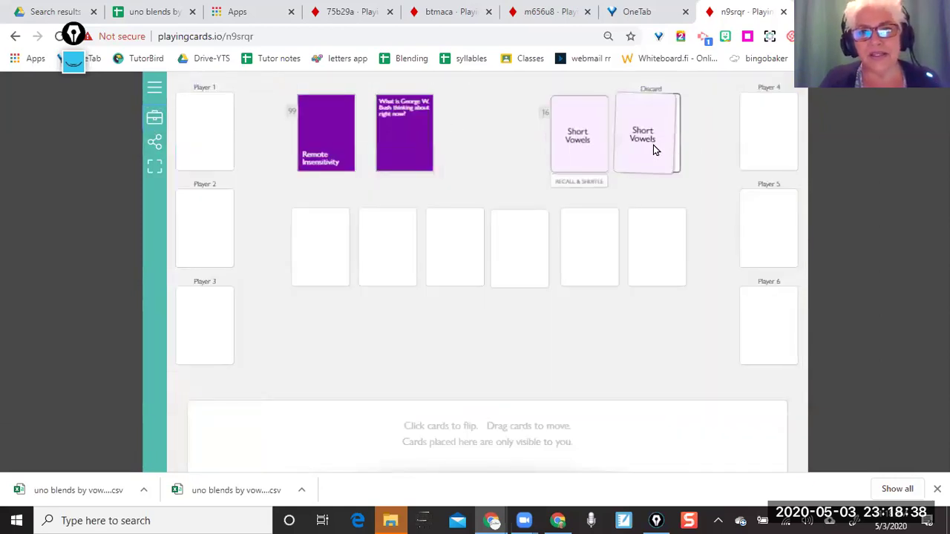
pyautogui.click(652, 147)
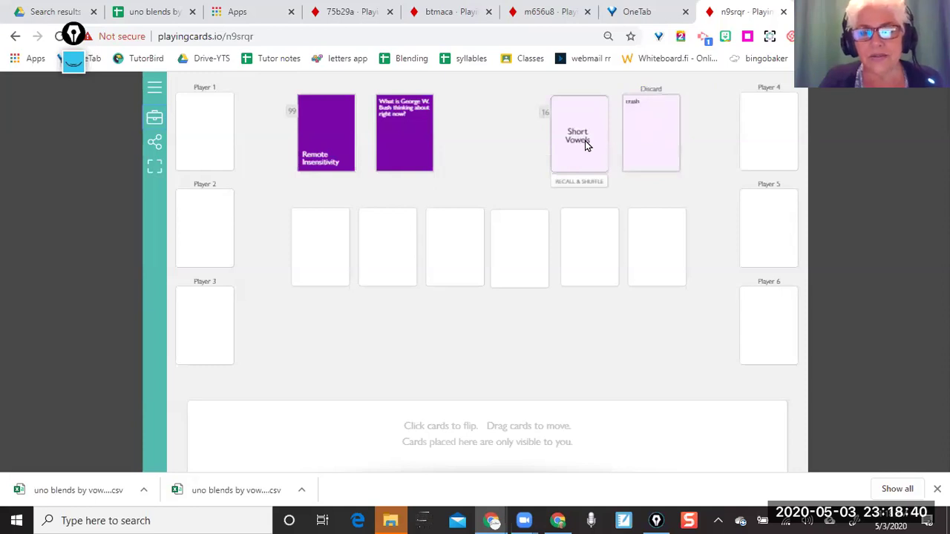
pyautogui.moveTo(584, 146); pyautogui.dragTo(659, 143)
pyautogui.click(662, 146)
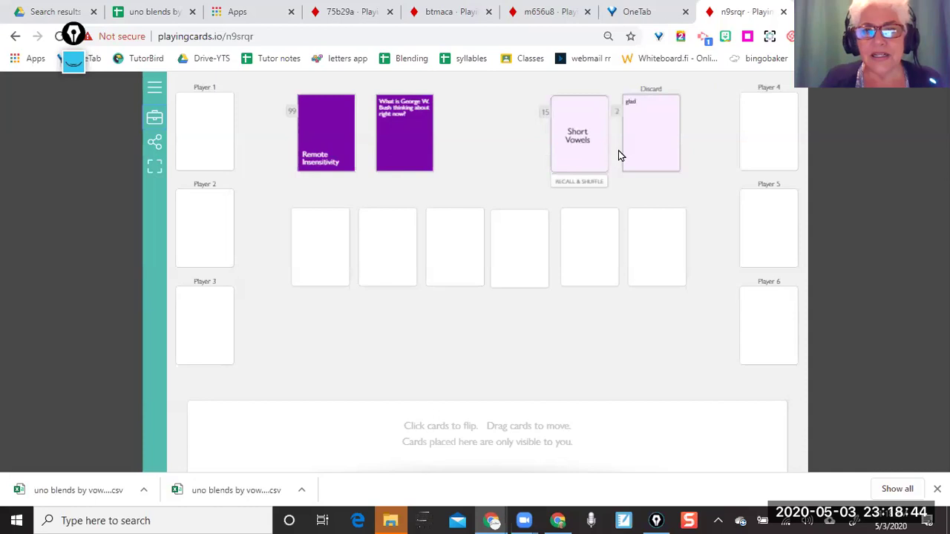
pyautogui.click(576, 182)
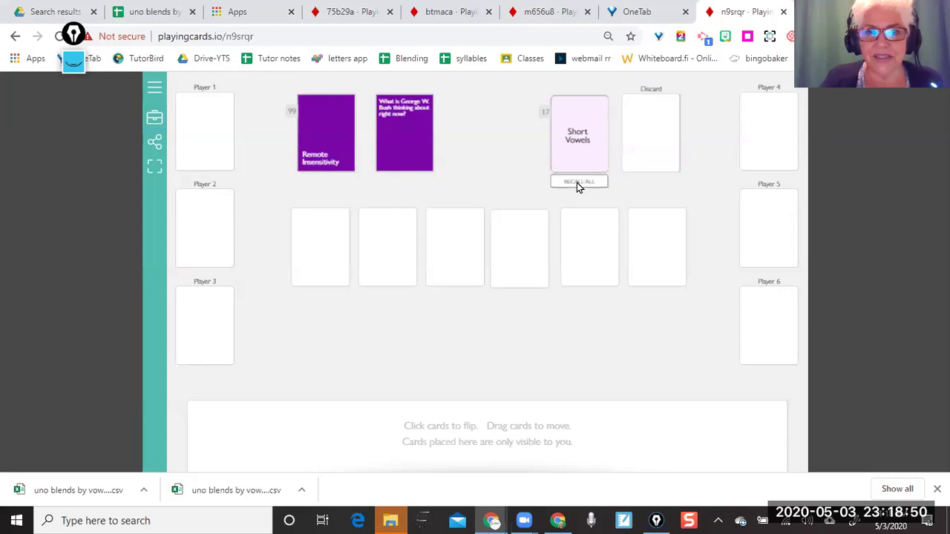
pyautogui.click(154, 119)
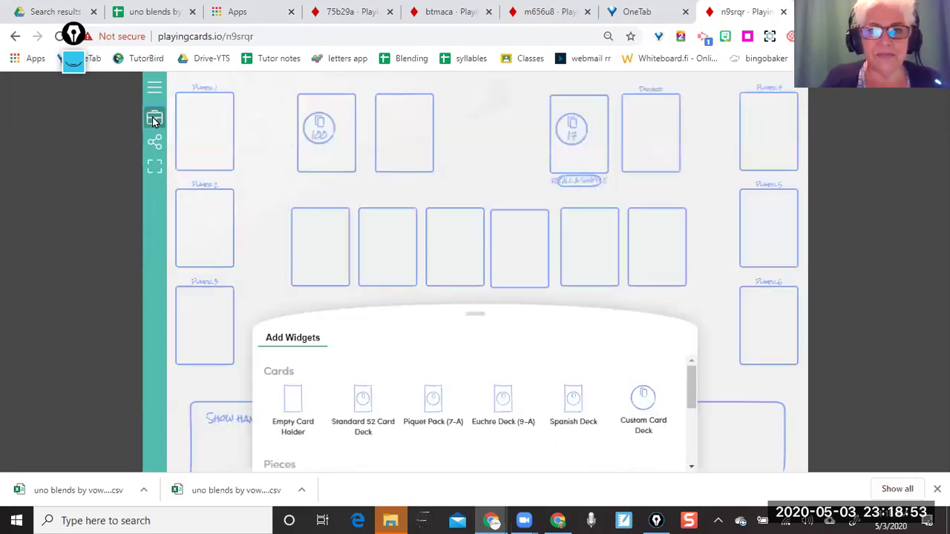
# In the deck template, center the word text at the largest font size and save
pyautogui.click(571, 130)
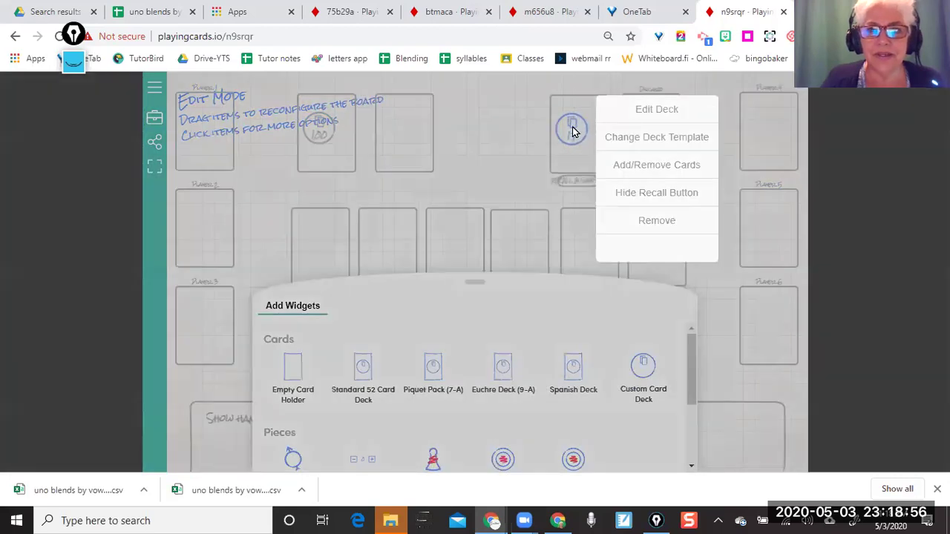
pyautogui.click(622, 138)
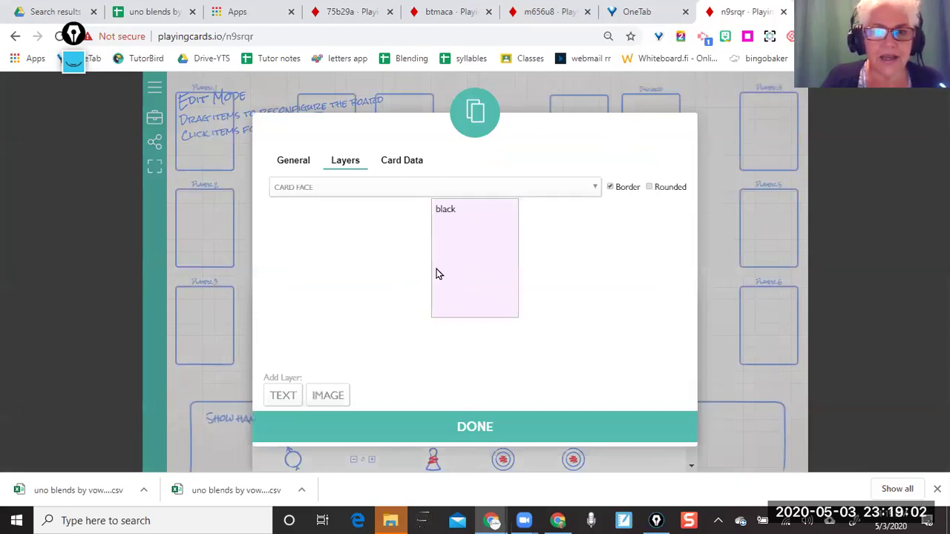
pyautogui.click(478, 253)
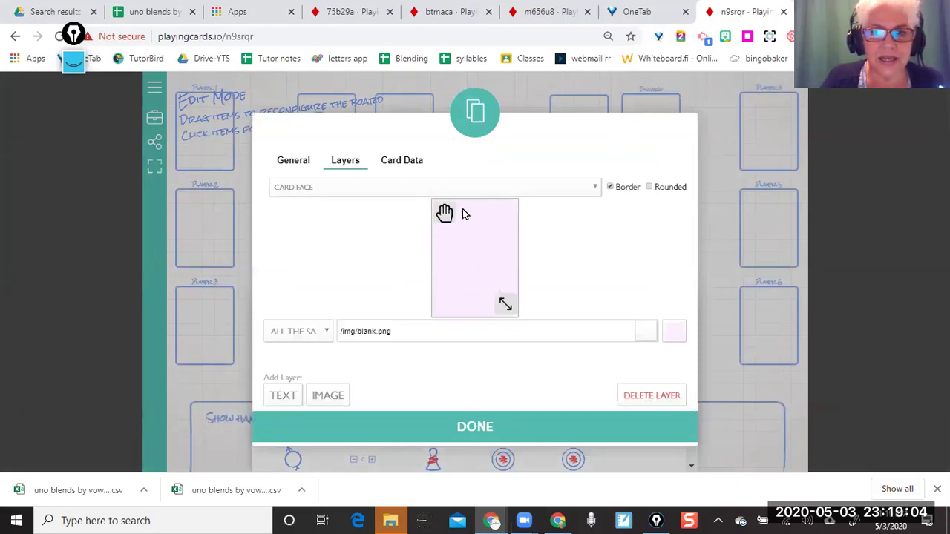
pyautogui.click(460, 213)
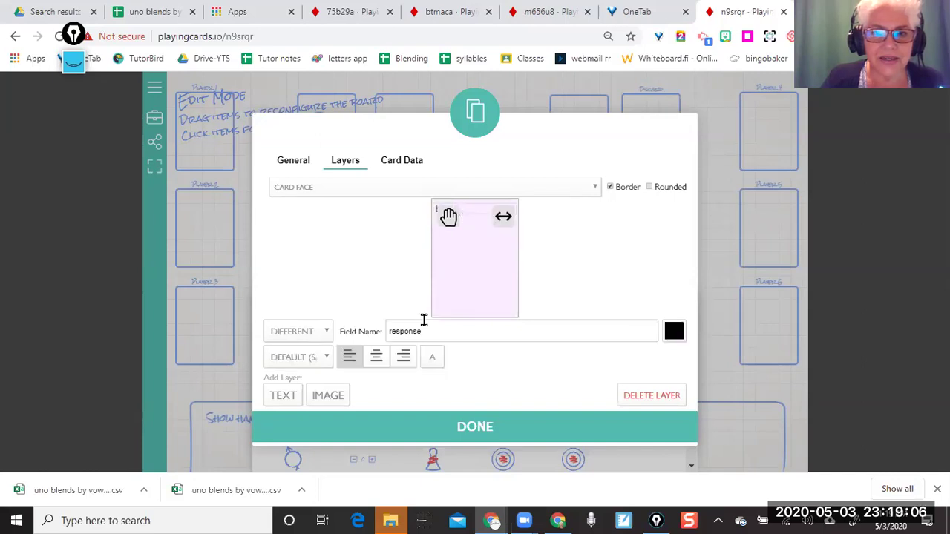
pyautogui.click(376, 359)
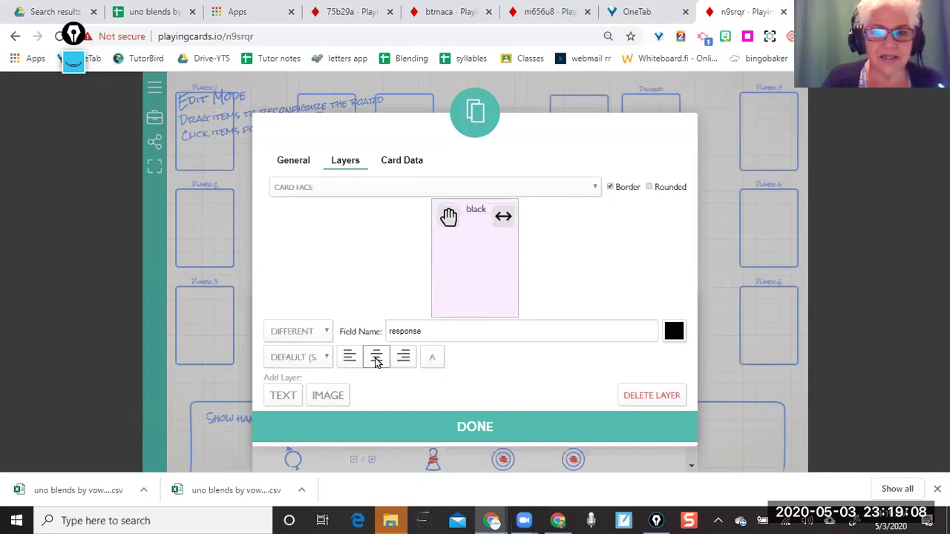
pyautogui.click(433, 359)
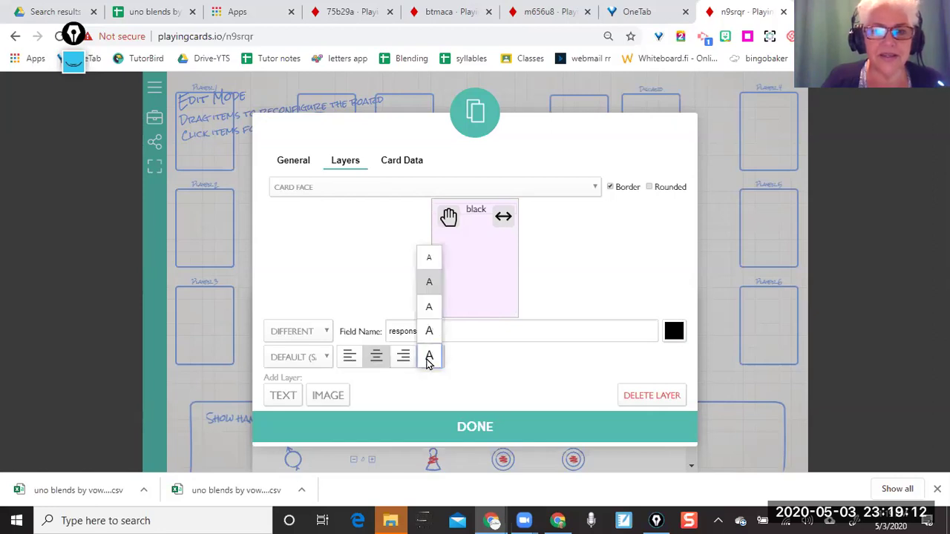
pyautogui.click(430, 357)
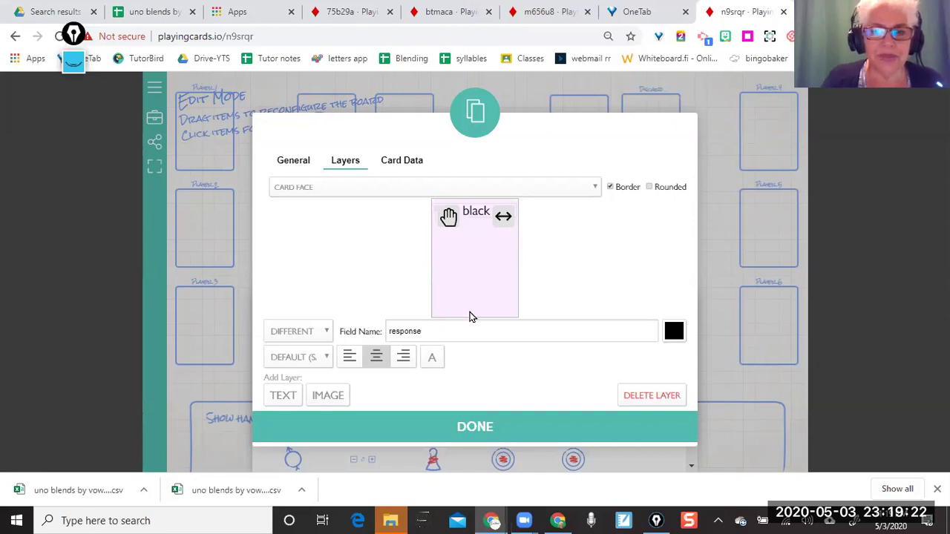
pyautogui.click(476, 428)
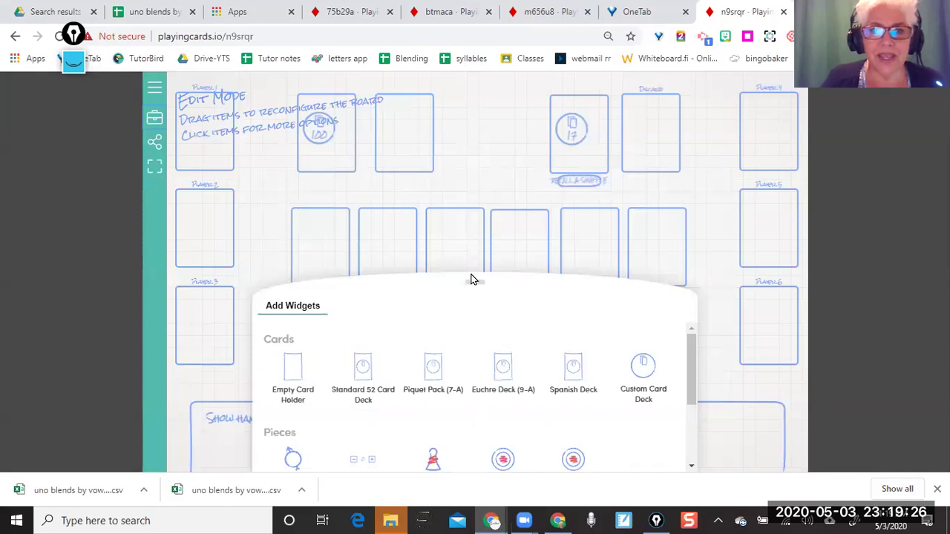
# Move the middle row's first card holder into place and bring up its options
pyautogui.click(322, 137)
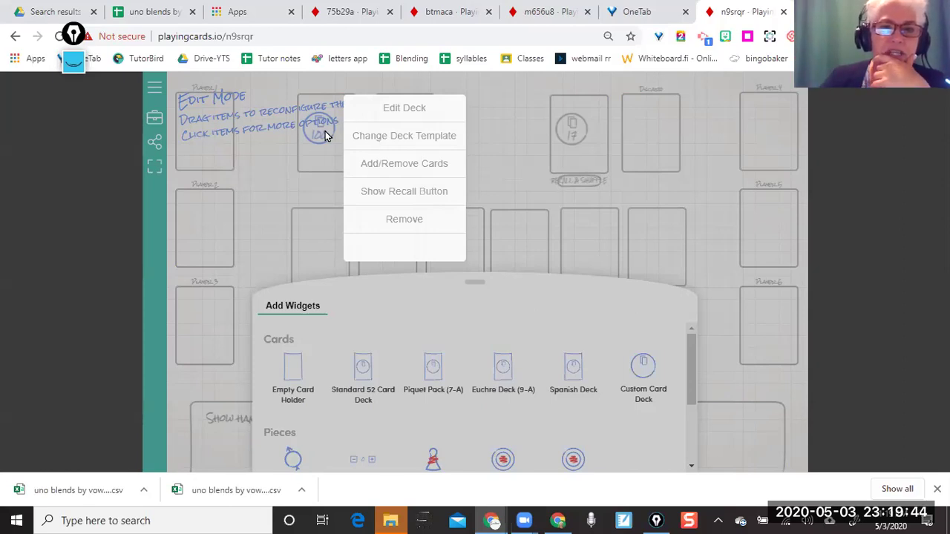
pyautogui.click(289, 207)
pyautogui.moveTo(274, 208); pyautogui.dragTo(314, 207)
pyautogui.click(314, 207)
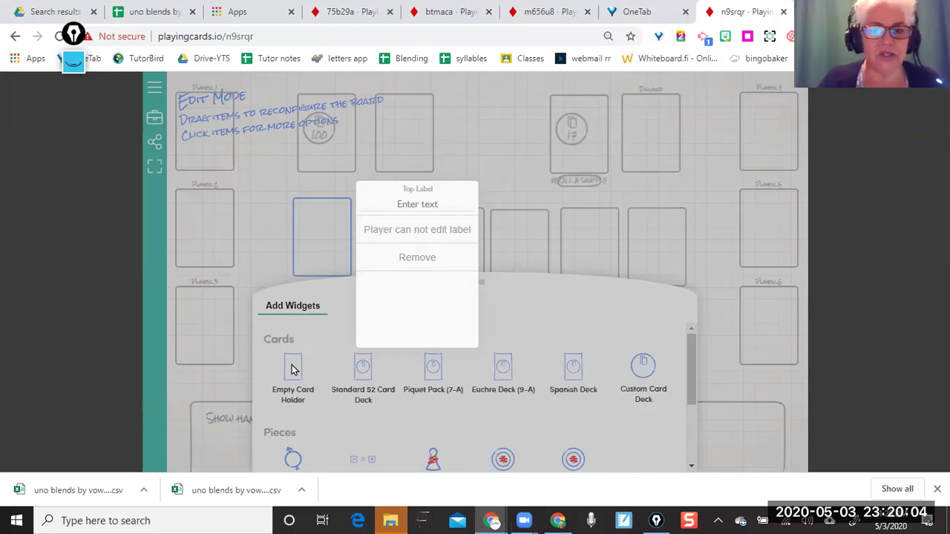
# Place a spare empty card holder at the left end of the middle row
pyautogui.click(308, 298)
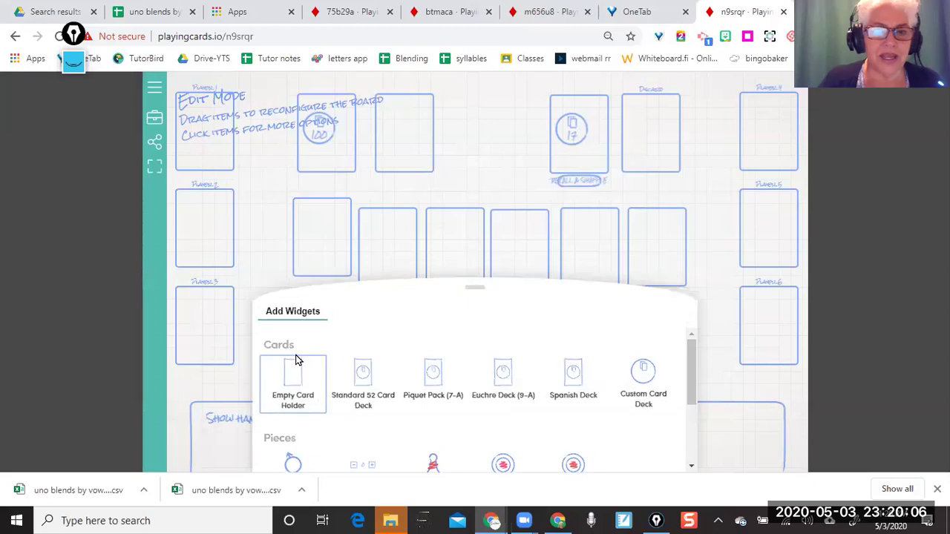
pyautogui.moveTo(296, 360); pyautogui.dragTo(252, 247)
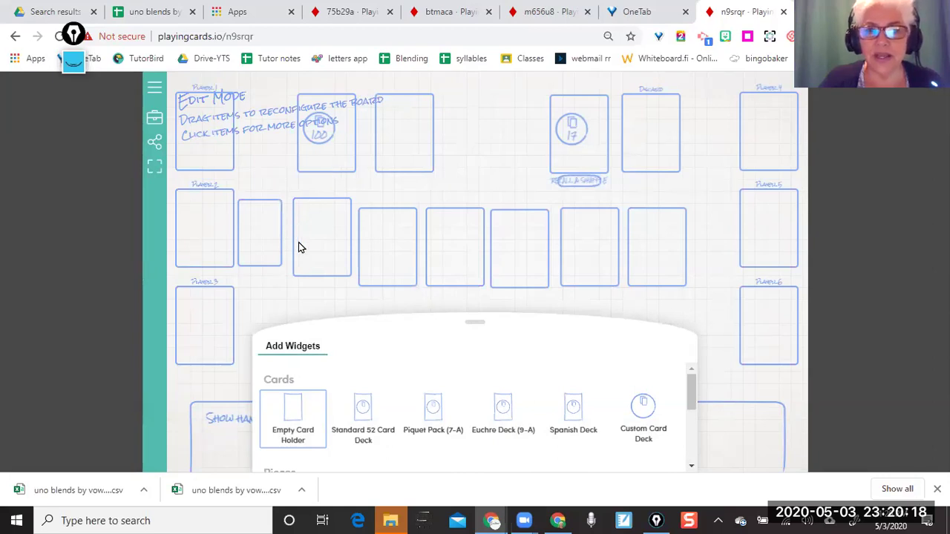
pyautogui.click(342, 153)
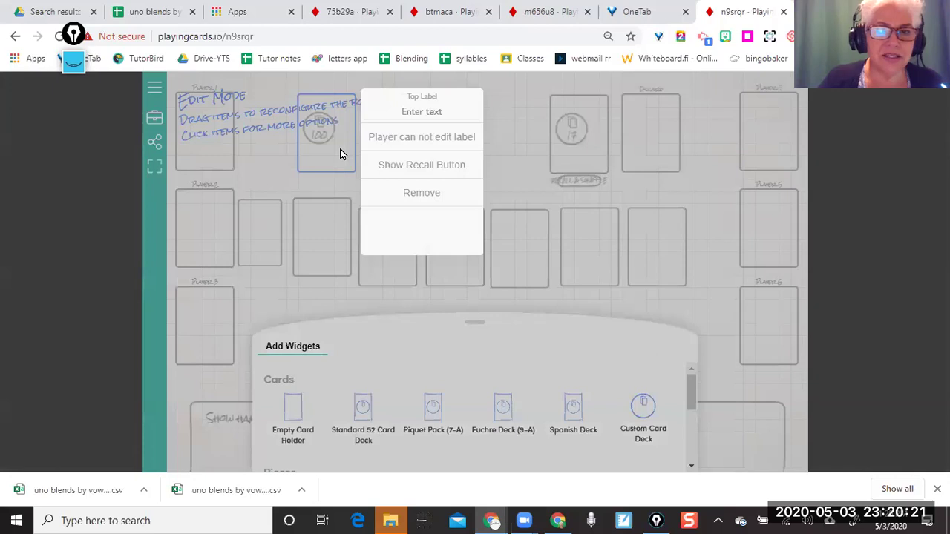
# Enable Show Recall Button on the 100 pile, then bring up the custom deck's options
pyautogui.click(414, 164)
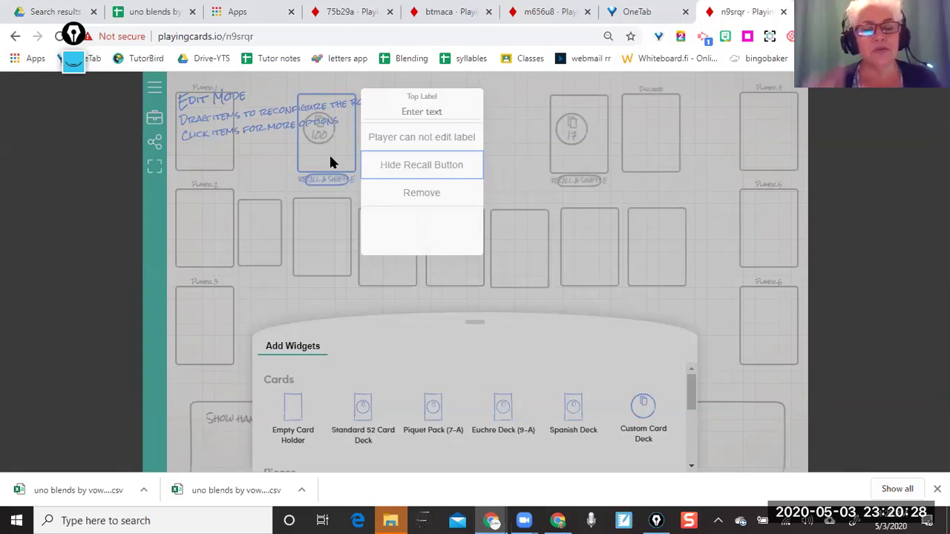
pyautogui.click(570, 136)
pyautogui.click(571, 139)
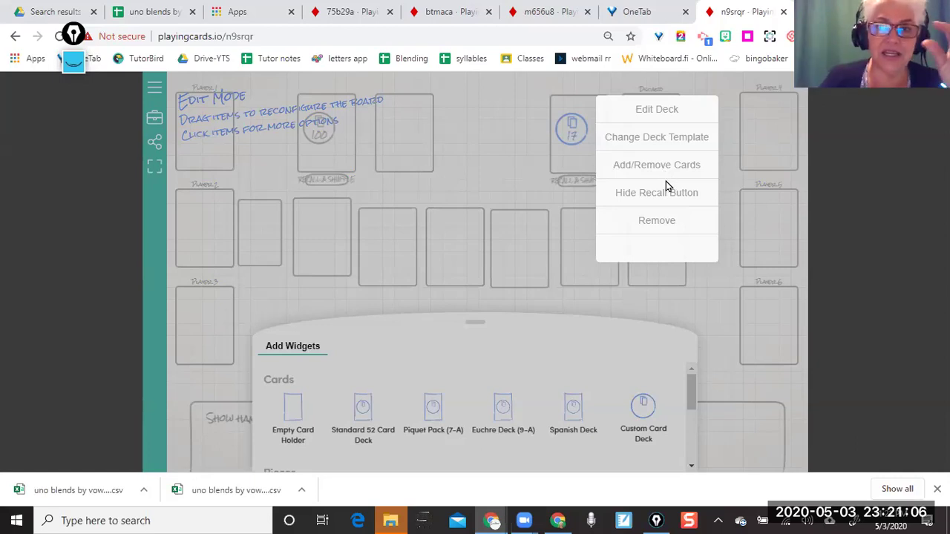
# Inspect the card face's centered word text layer in the deck template, then close it
pyautogui.click(645, 139)
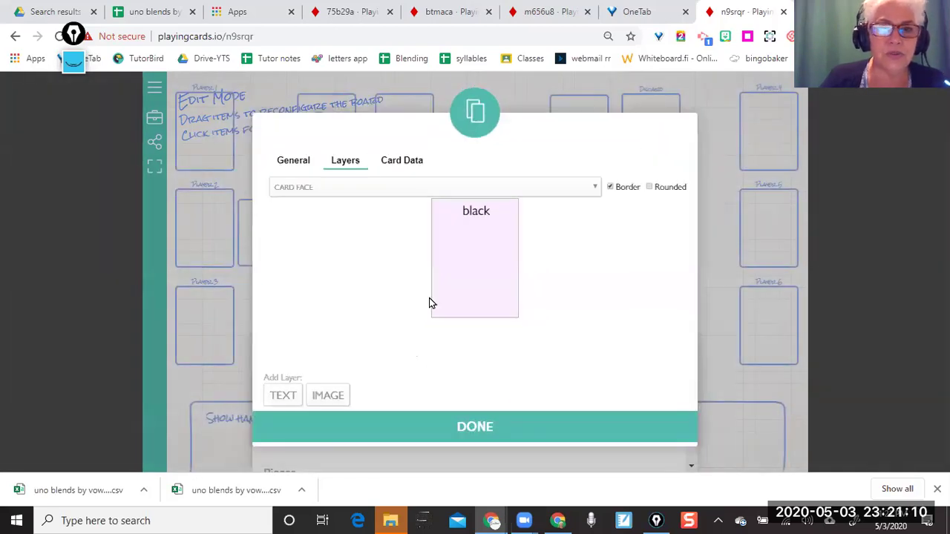
pyautogui.click(394, 188)
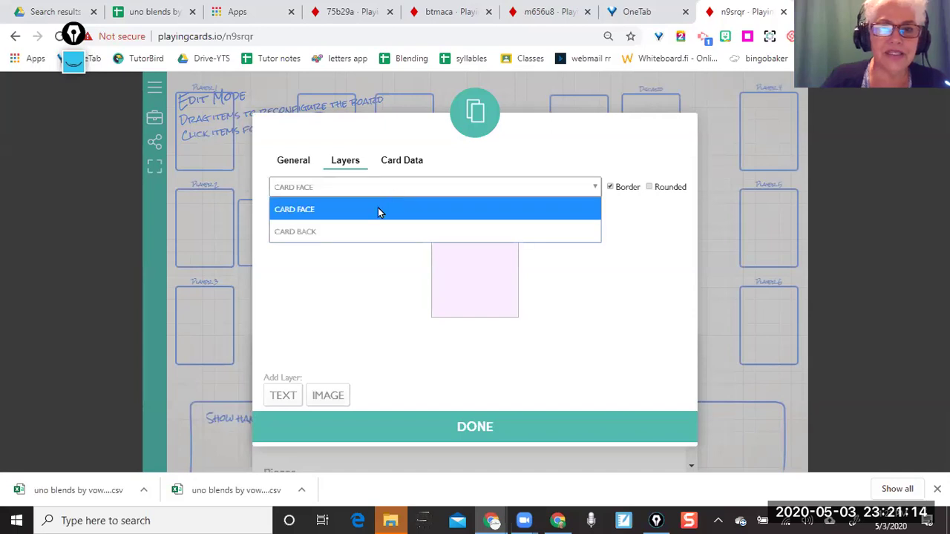
pyautogui.click(378, 210)
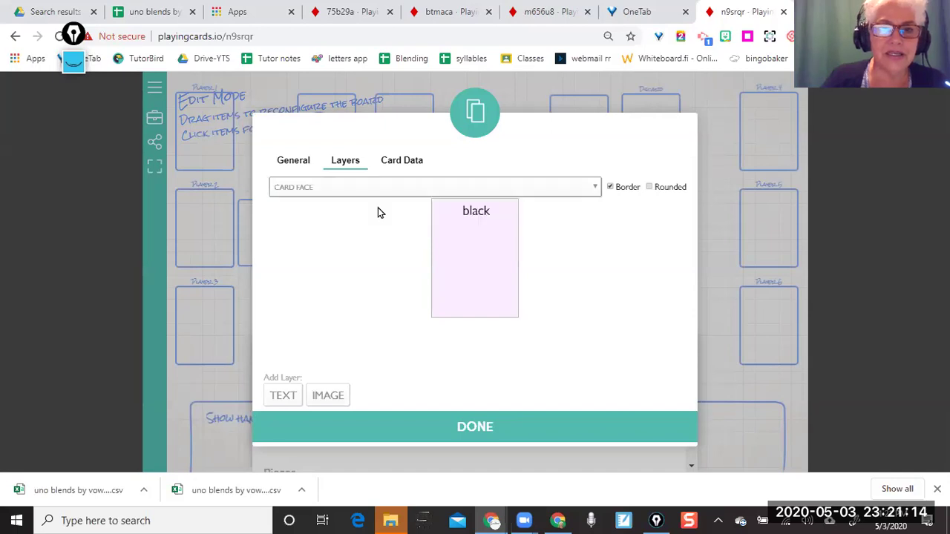
pyautogui.click(476, 213)
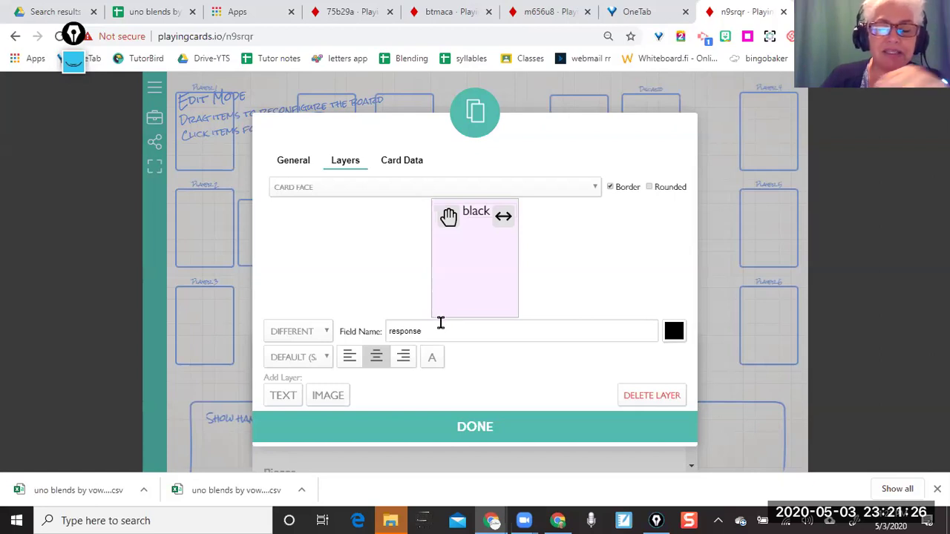
pyautogui.click(472, 429)
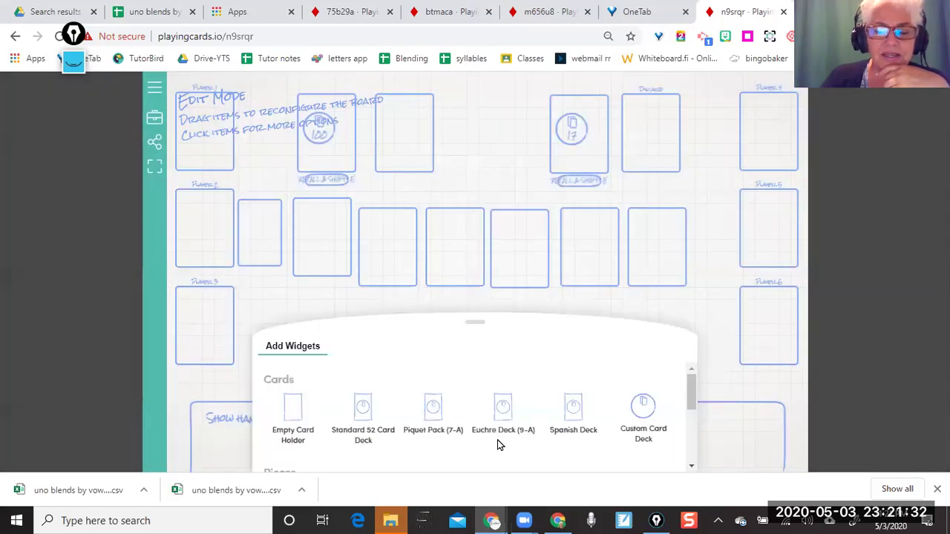